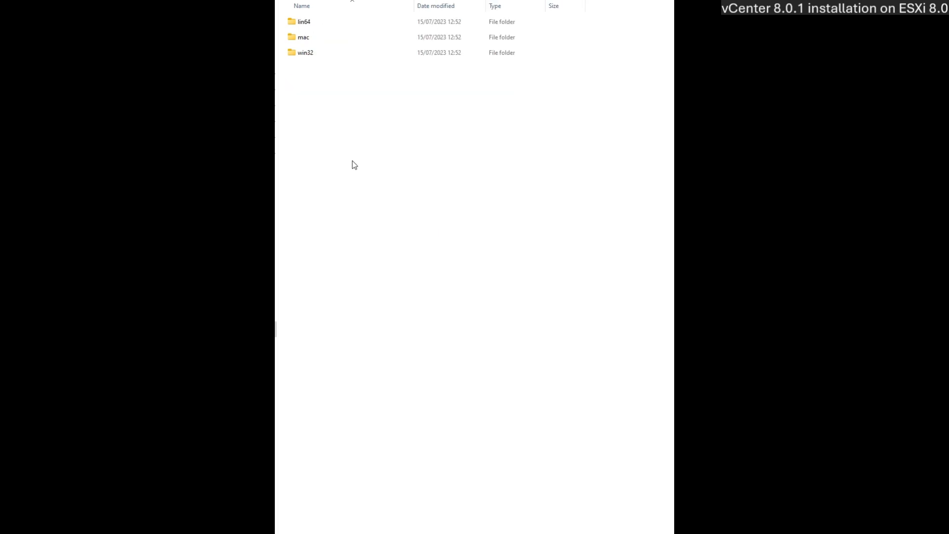
- Run installer.exe from vcsa-ui-installer\win32 to launch the vCenter Server 8.0 Installer
double_click(307, 55)
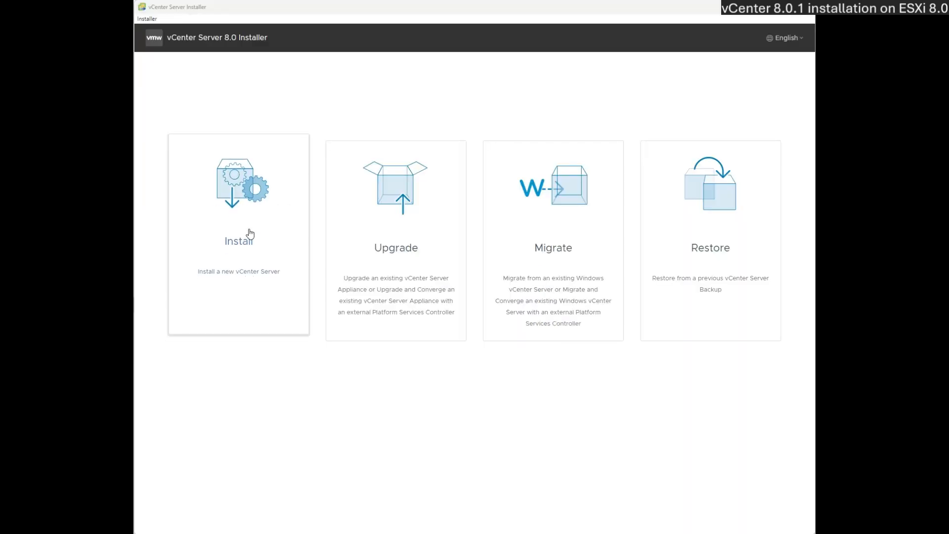
- Choose Install, pass the Introduction, and accept the license agreement terms
left_click(250, 237)
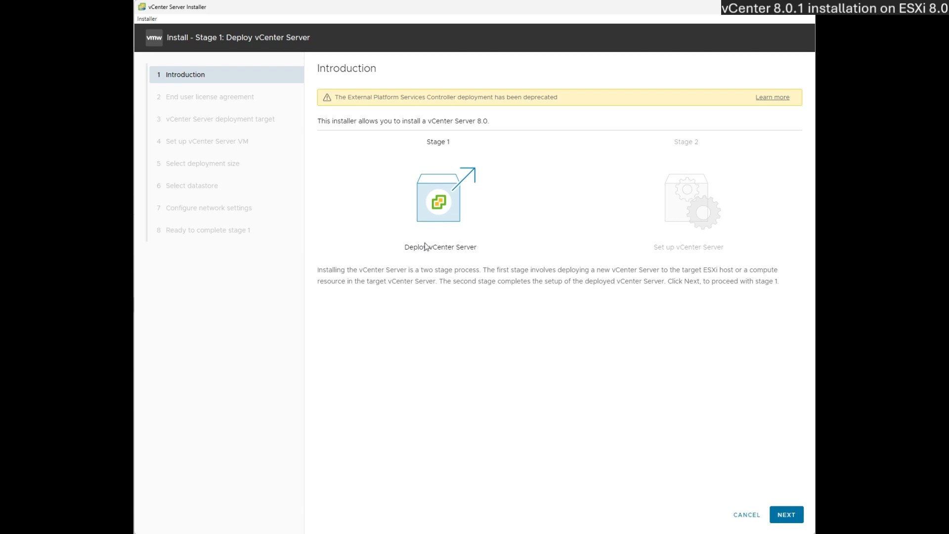
left_click(785, 514)
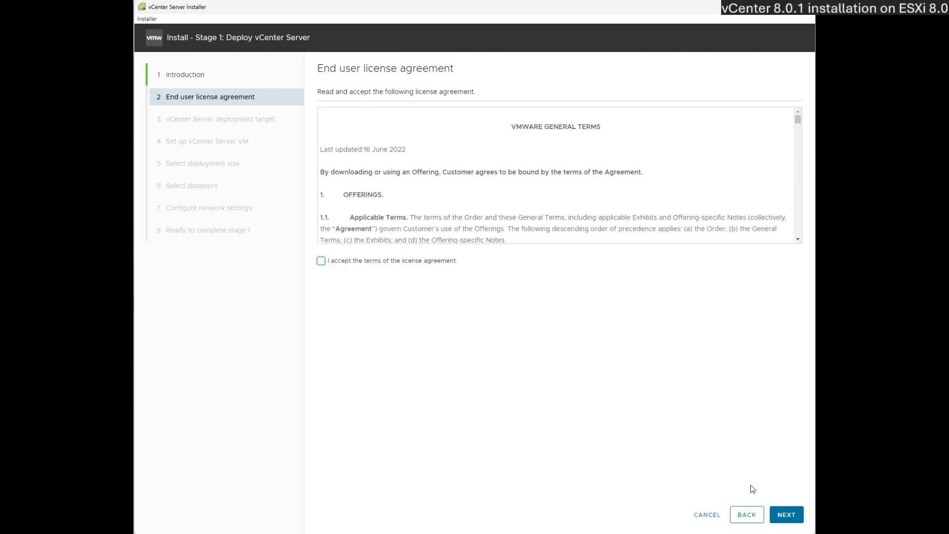
left_click_drag(798, 120, 803, 237)
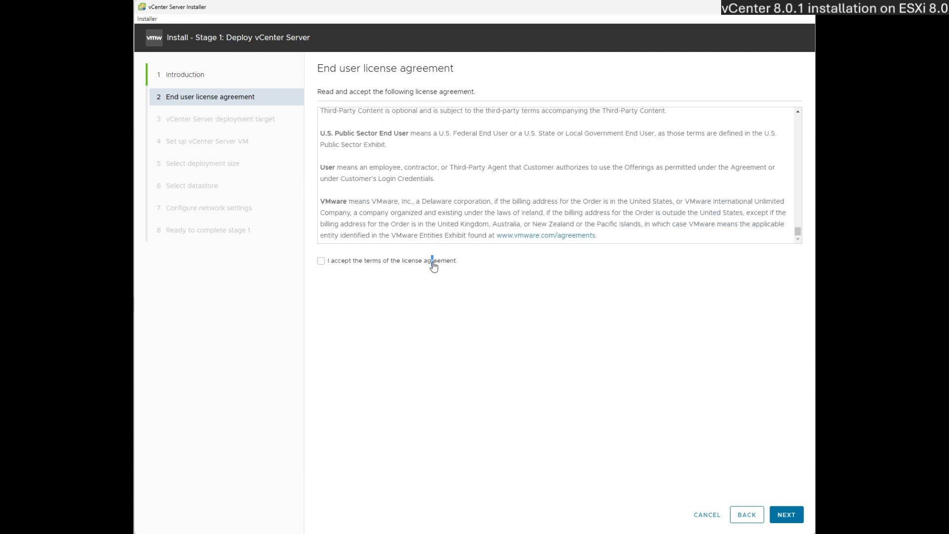
left_click(321, 262)
left_click(786, 520)
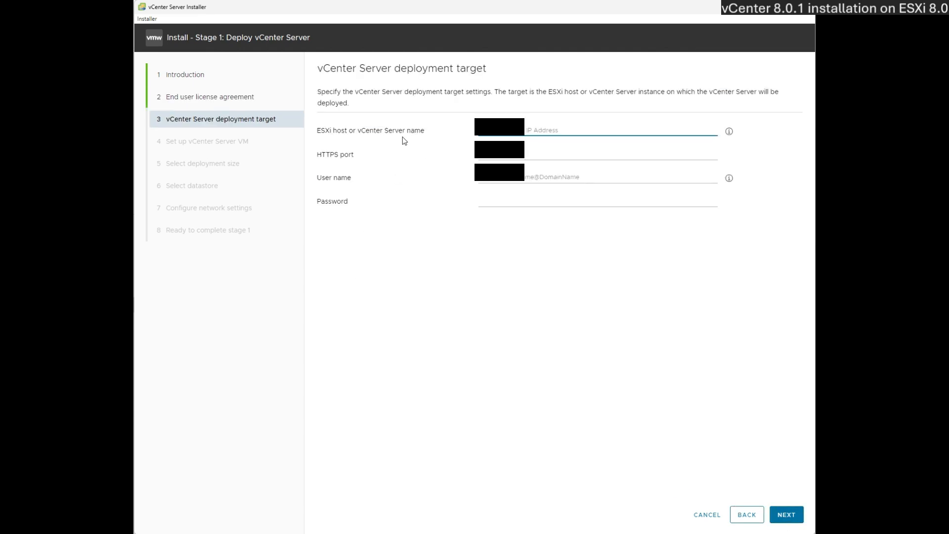
- Connect to the ESXi host with its HTTPS port, user name and password, trusting its certificate
type("1")
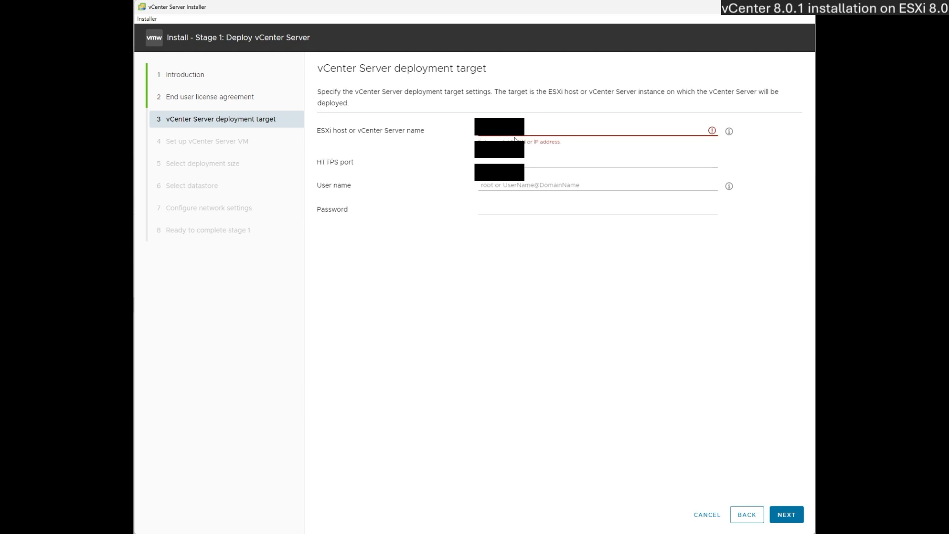
type("1")
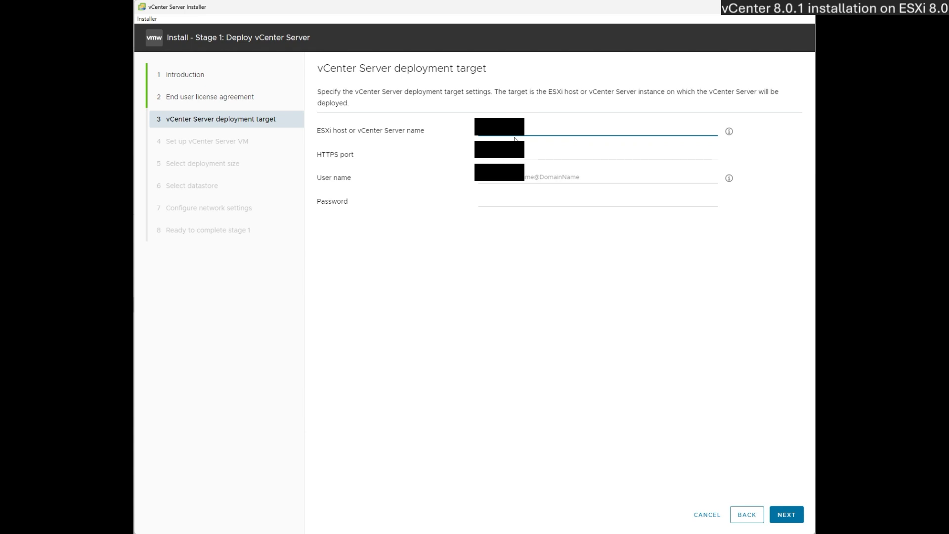
key("Tab")
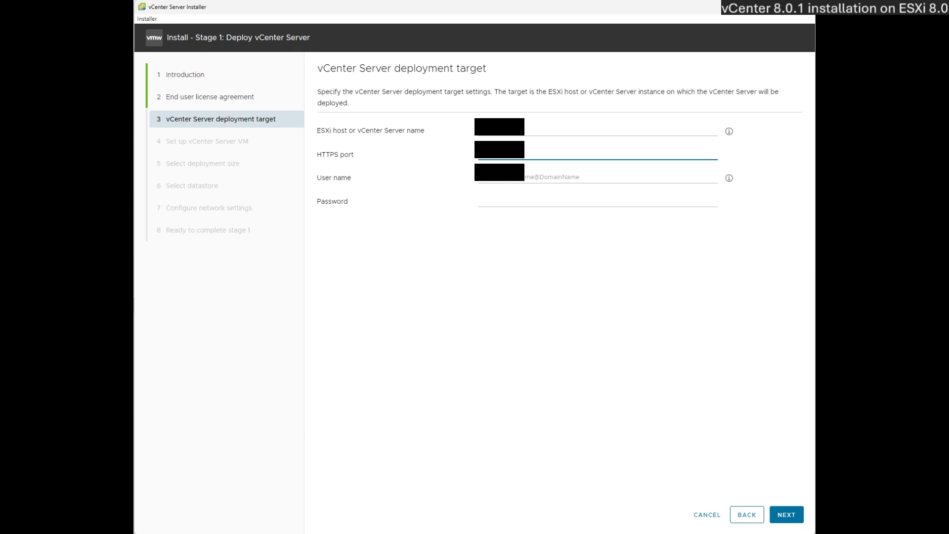
key("Tab")
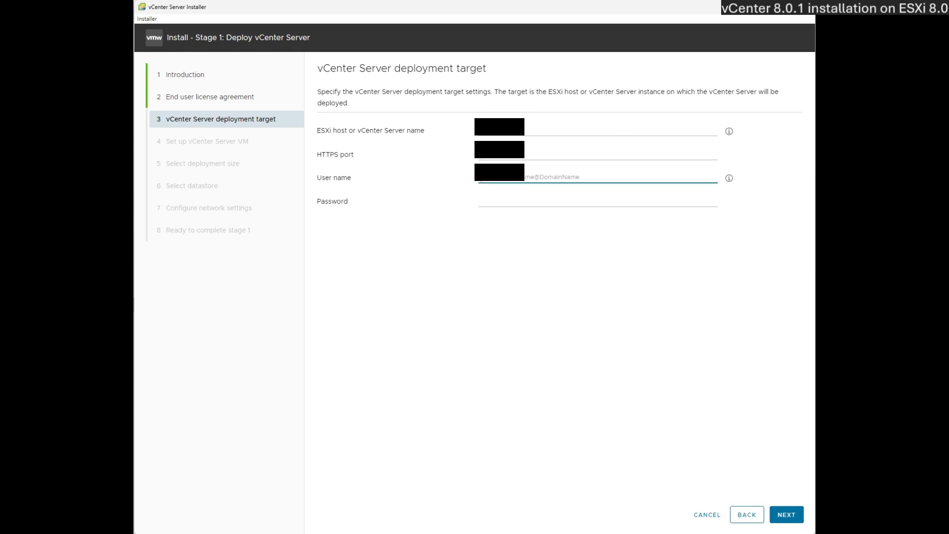
type("r")
key("Tab")
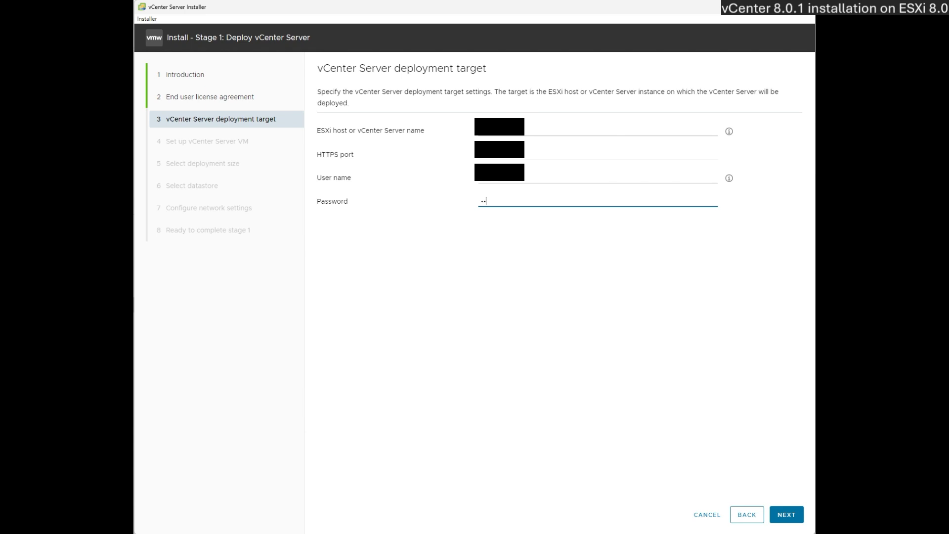
type("••••••••••")
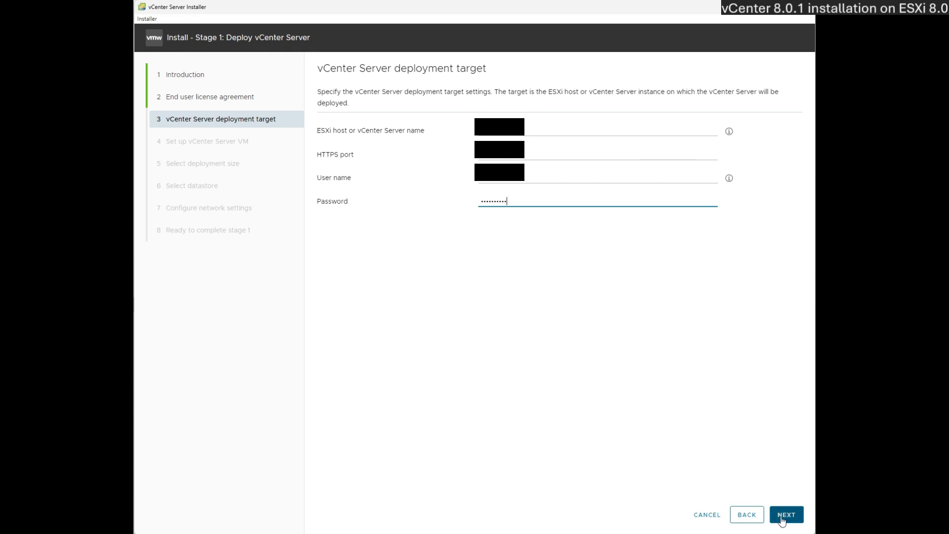
left_click(783, 514)
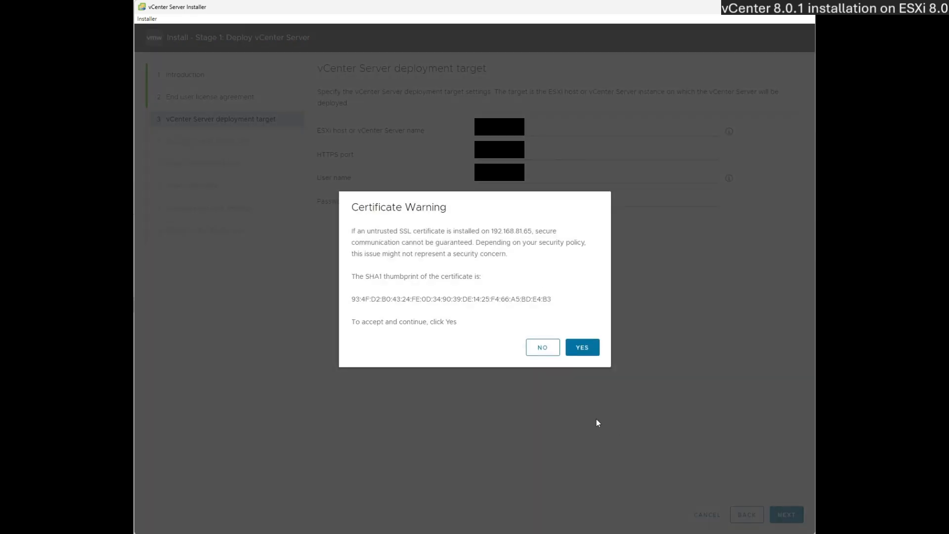
left_click(582, 348)
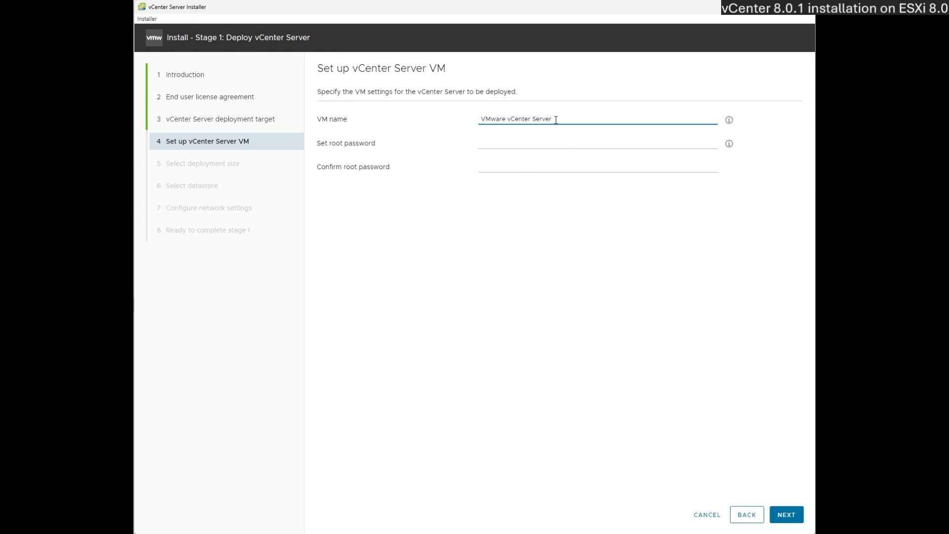
- Enter and confirm the root password for the VMware vCenter Server VM
left_click(545, 144)
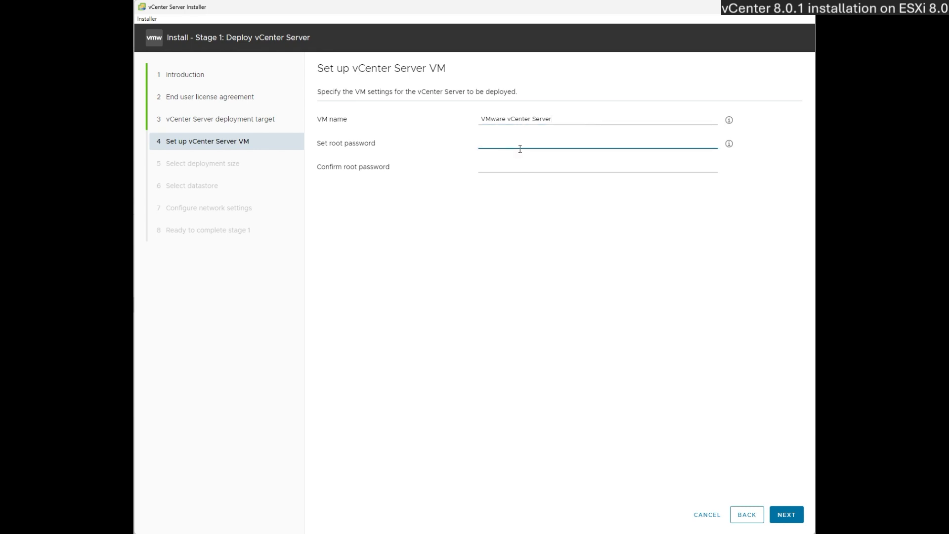
type("VMw")
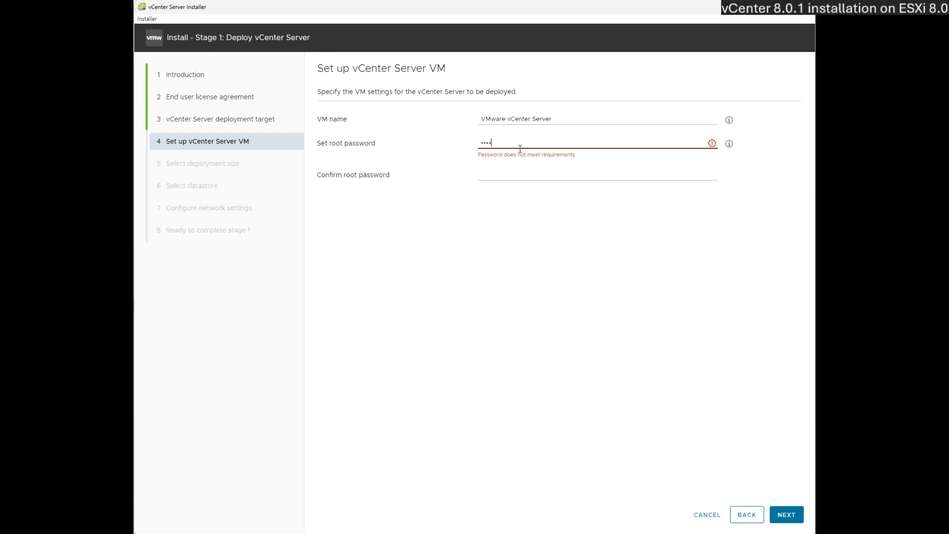
key("BackSpace")
type("VMware123!")
key("Tab")
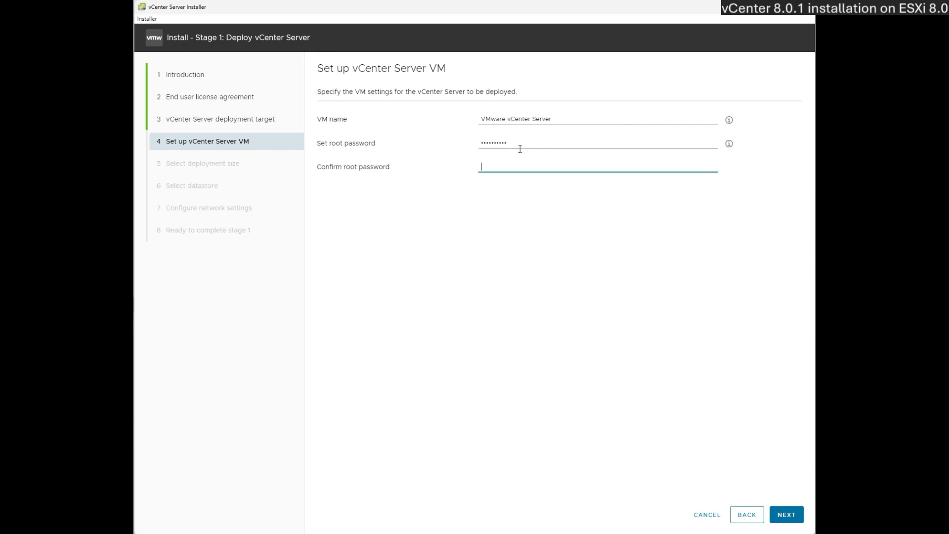
type("VMware123")
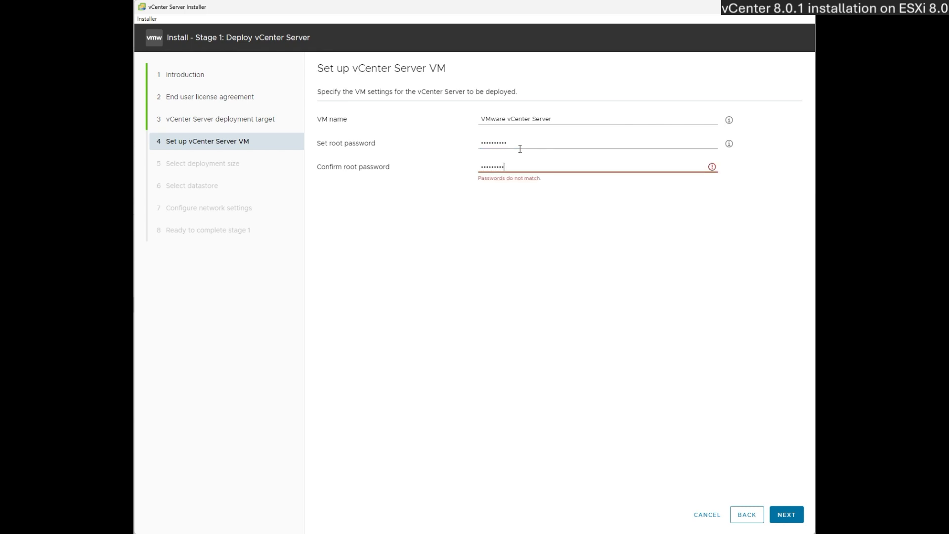
type("!")
left_click(777, 514)
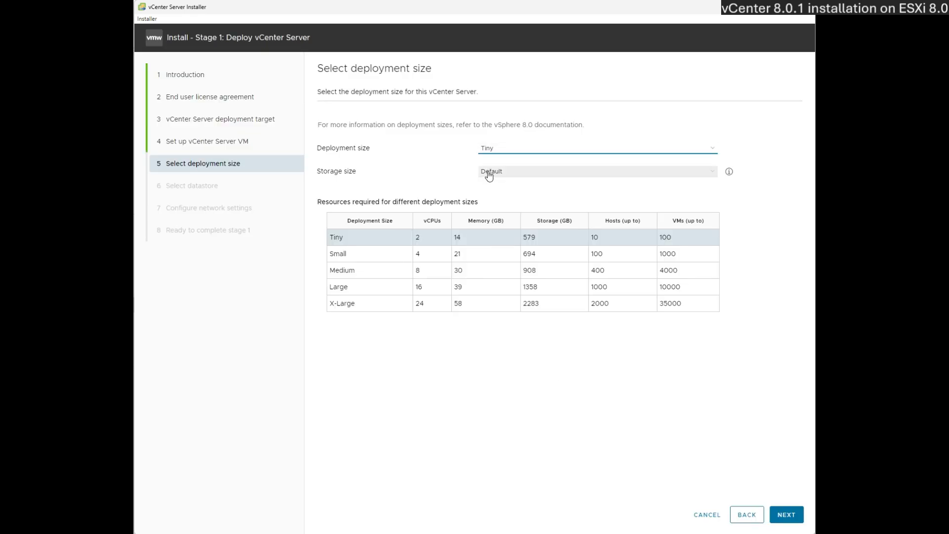
- Keep the Tiny deployment size for the appliance
triple_click(340, 240)
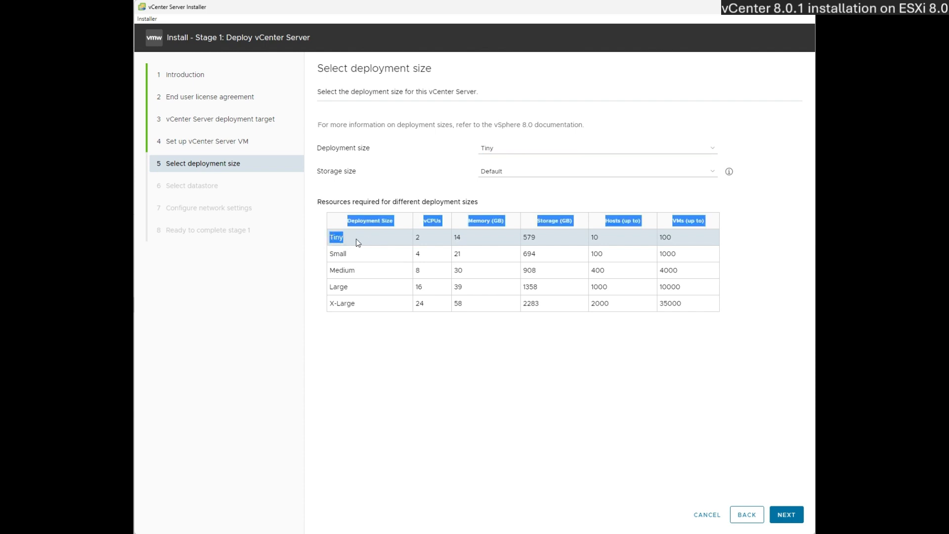
left_click_drag(358, 242, 330, 239)
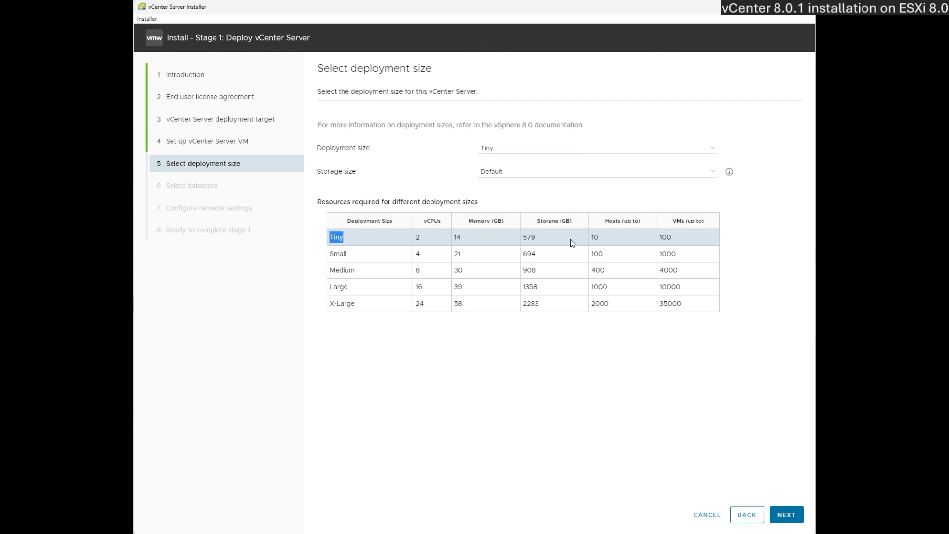
left_click(784, 515)
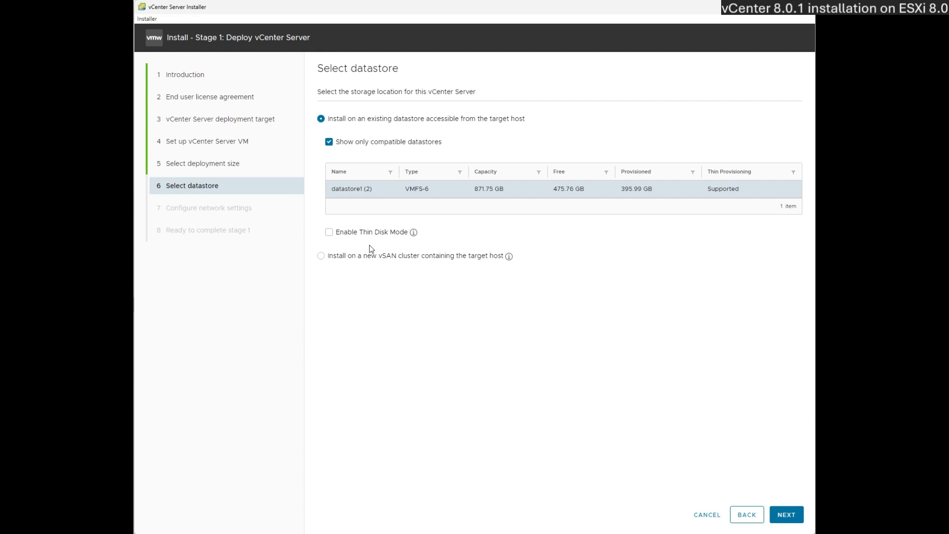
- Place the appliance on datastore1 (2) with Thin Disk Mode enabled
double_click(329, 233)
left_click(330, 236)
left_click(786, 515)
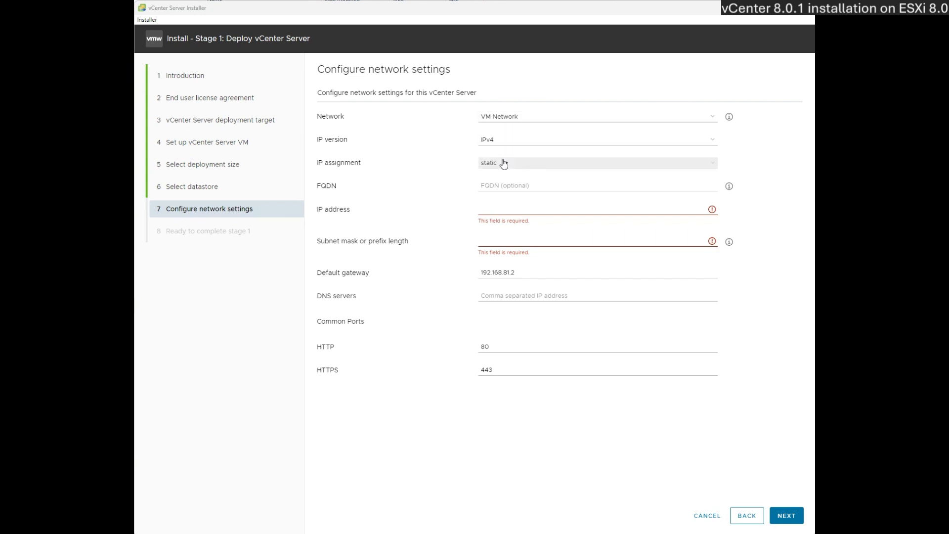
- Give the appliance a static IPv4 address, subnet prefix, default gateway and DNS server
left_click(500, 208)
type("1")
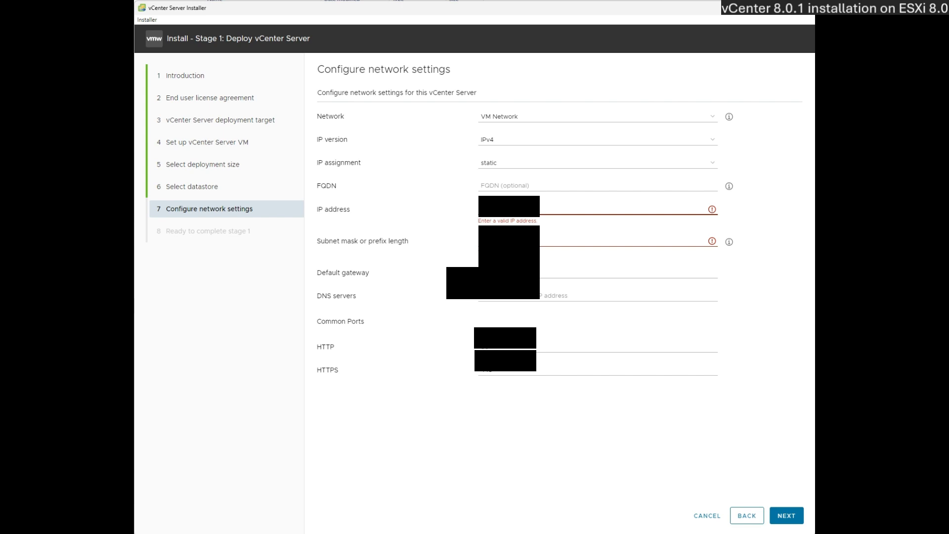
type("1")
left_click(500, 232)
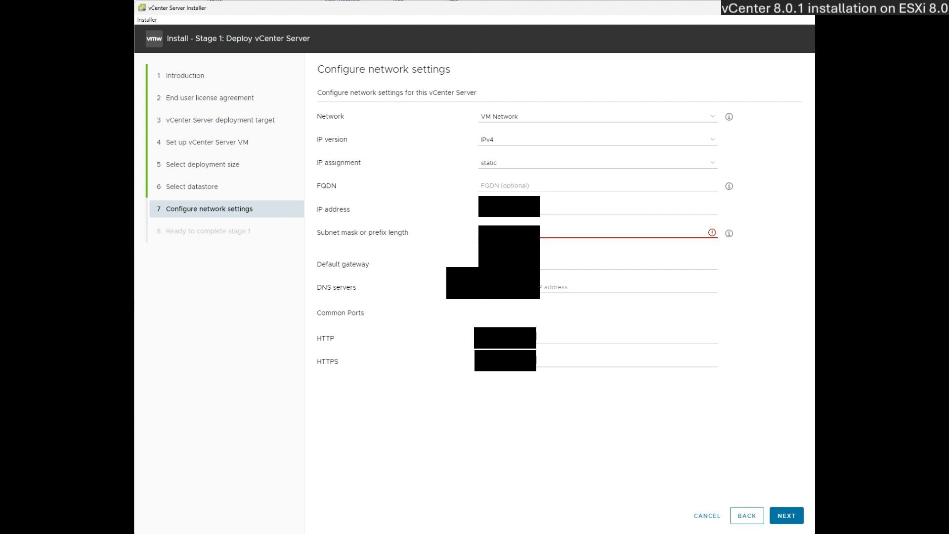
type("25")
key("Tab")
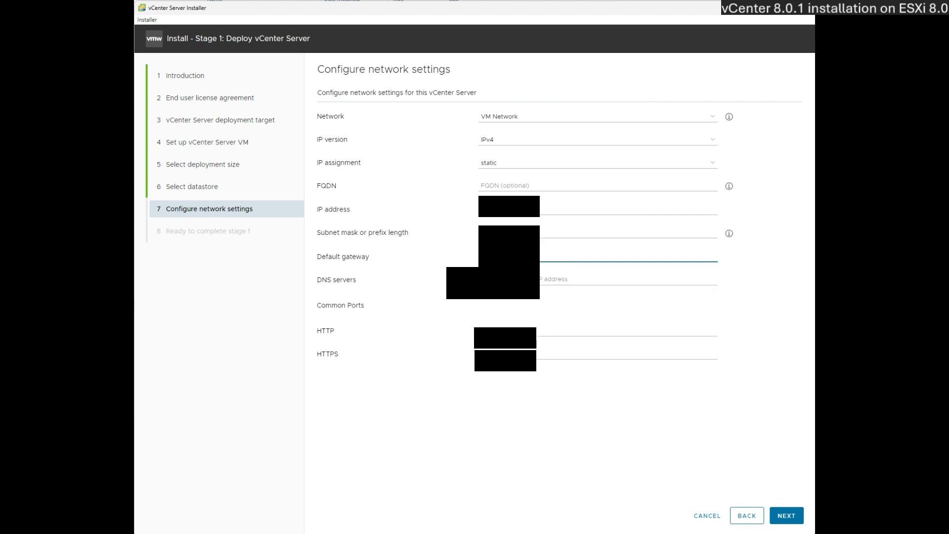
type("1")
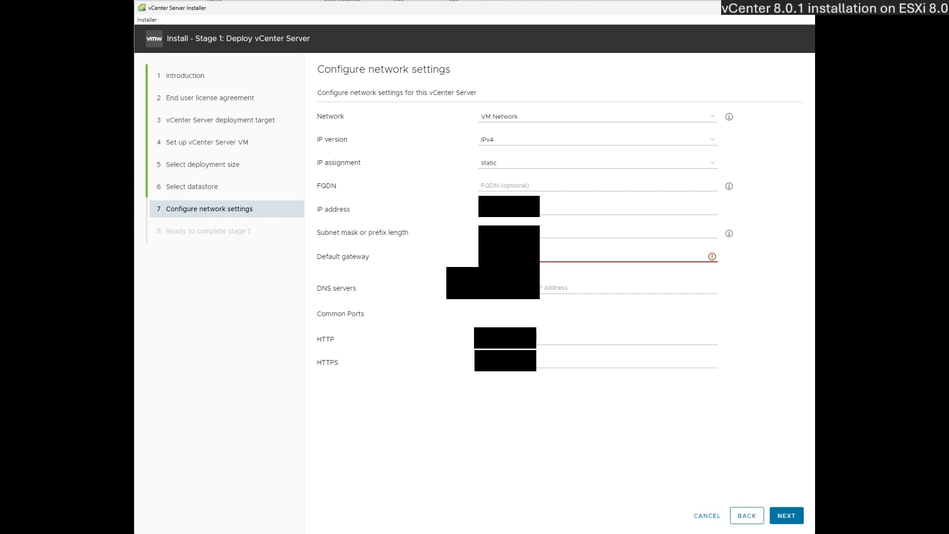
type("1")
key("Tab")
type("1")
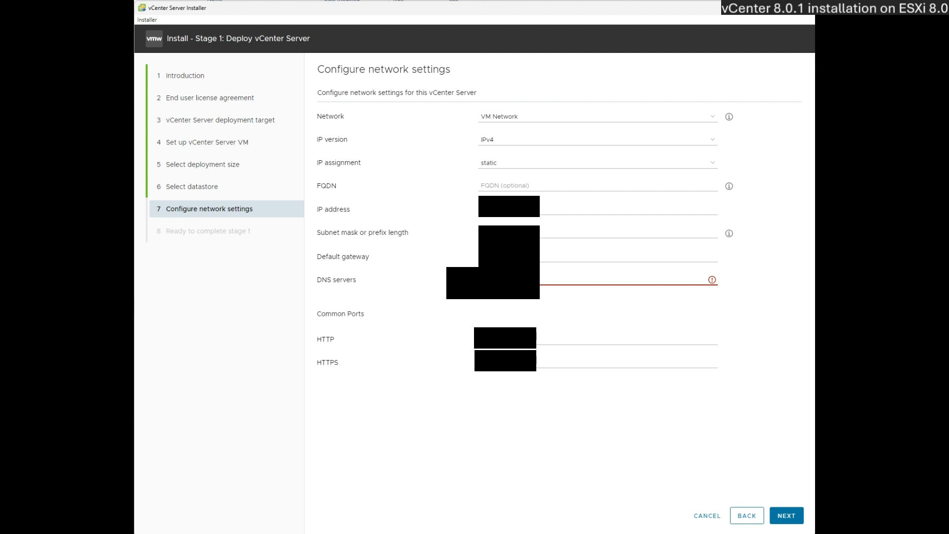
type("1")
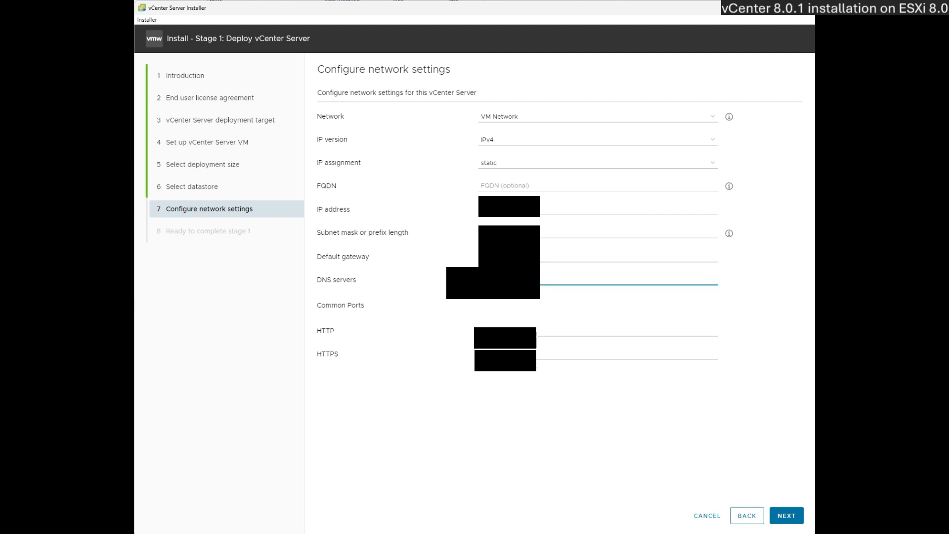
left_click(777, 518)
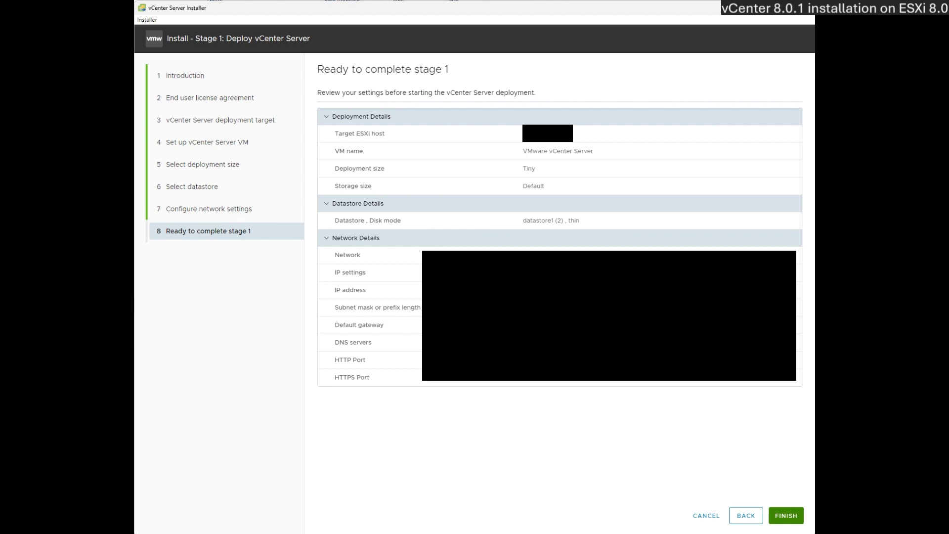
- Run the stage 1 deployment and continue to stage 2 once it succeeds
left_click(784, 515)
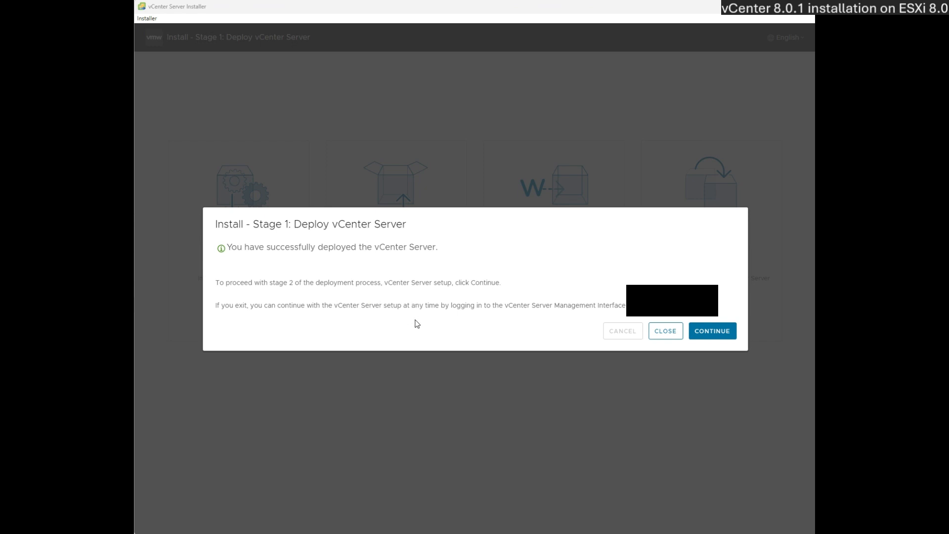
left_click(713, 338)
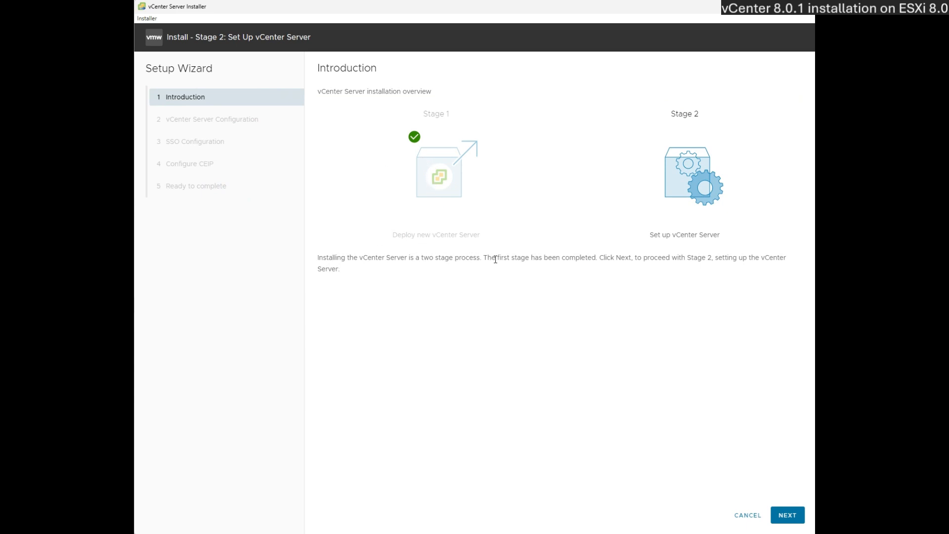
- Keep time synchronization and SSH access deactivated in the stage 2 configuration
left_click(786, 515)
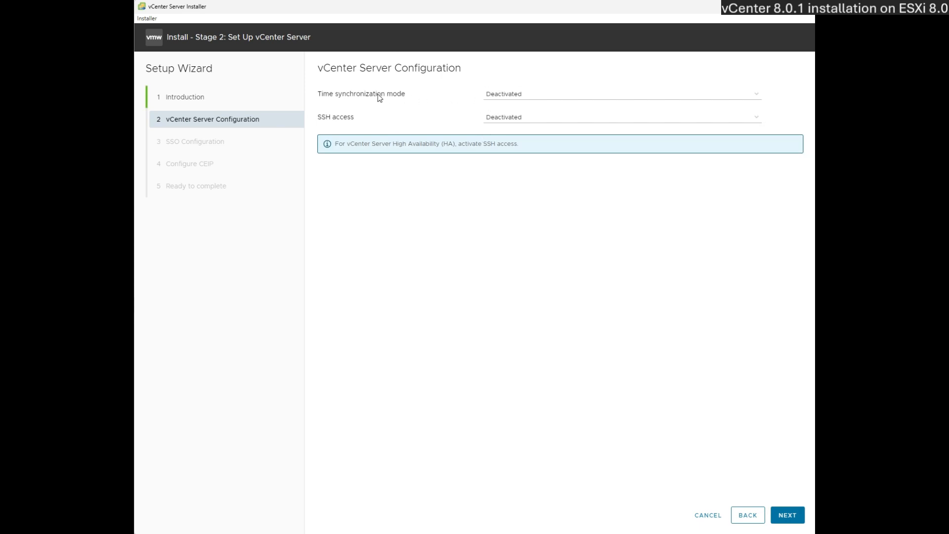
left_click(781, 516)
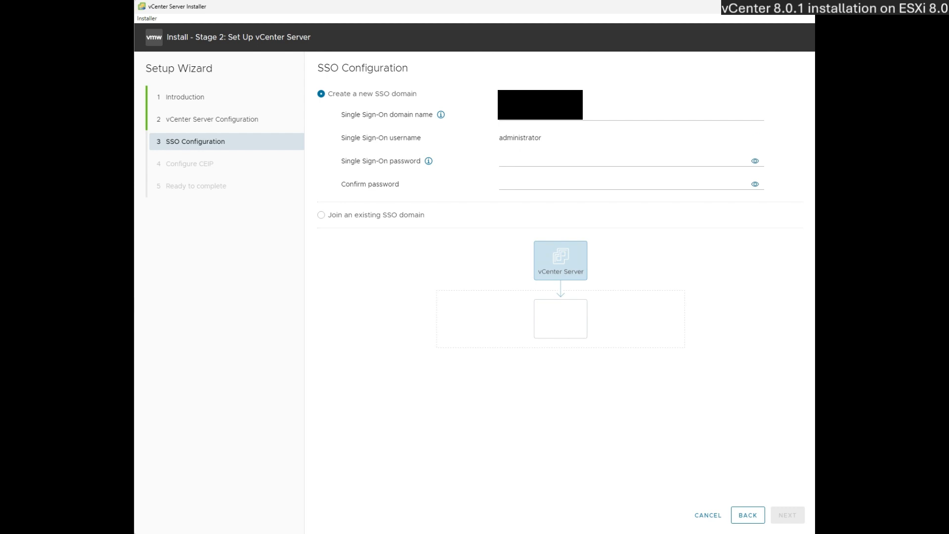
- Create a new SSO domain with a confirmed administrator password and uncheck CEIP participation
left_click(533, 114)
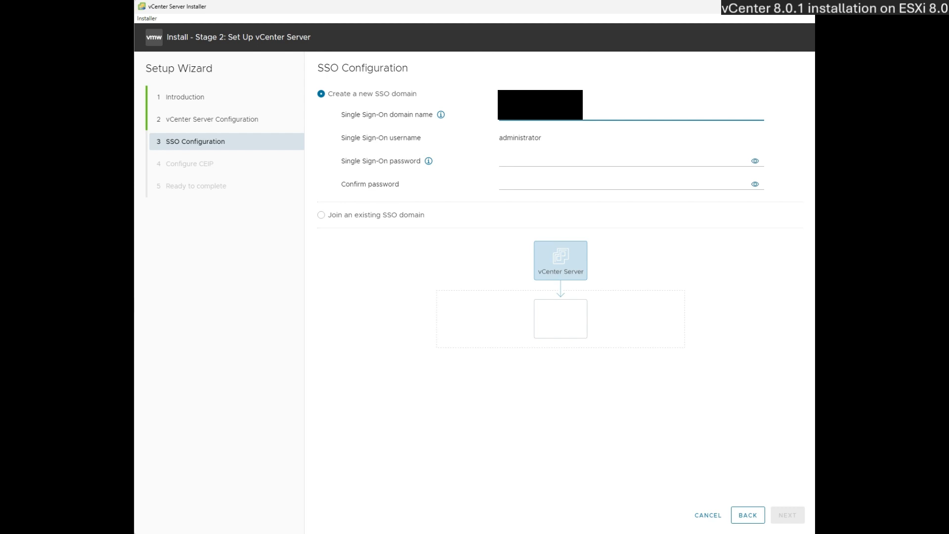
type("v")
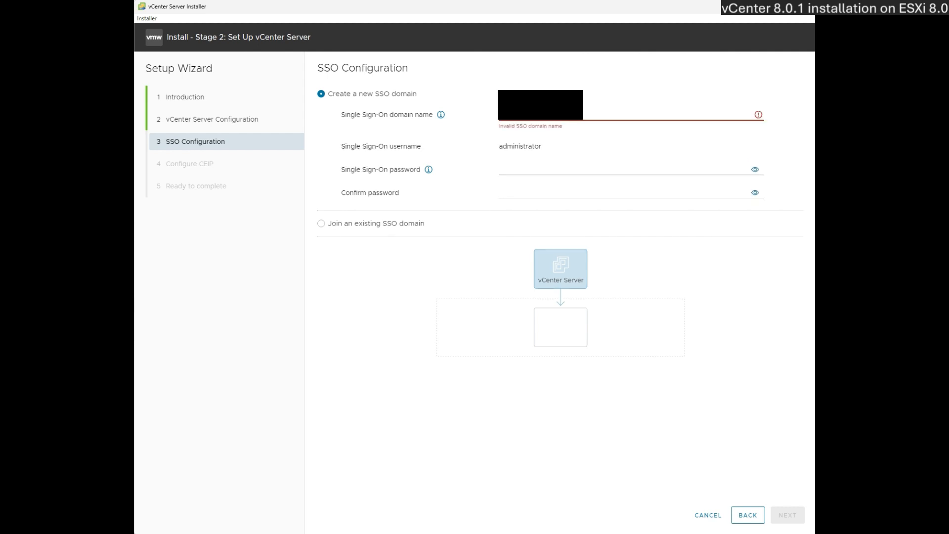
type("lo")
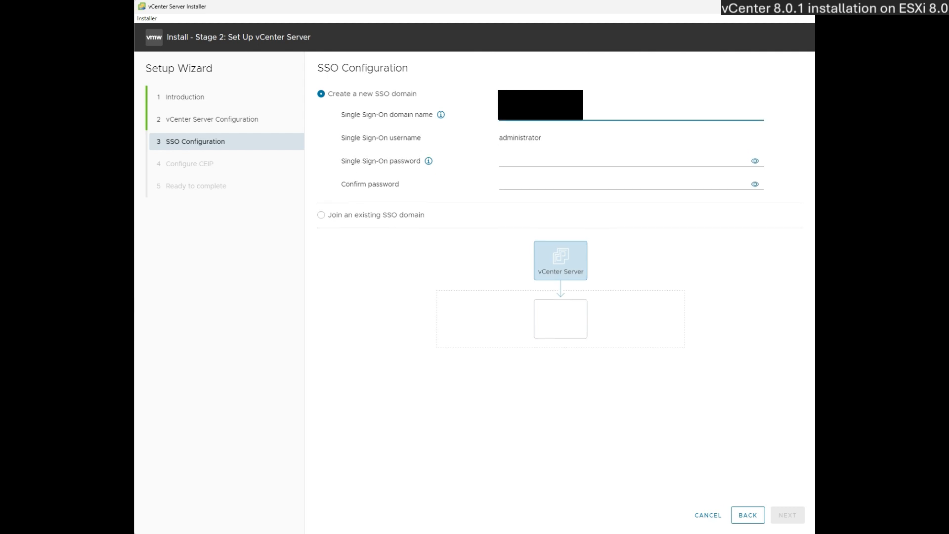
left_click(543, 164)
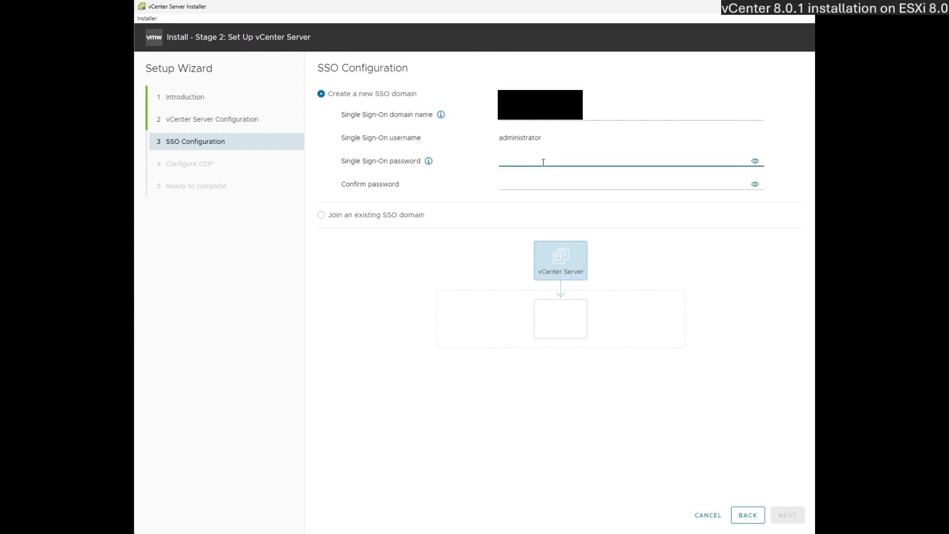
type("••••••••••")
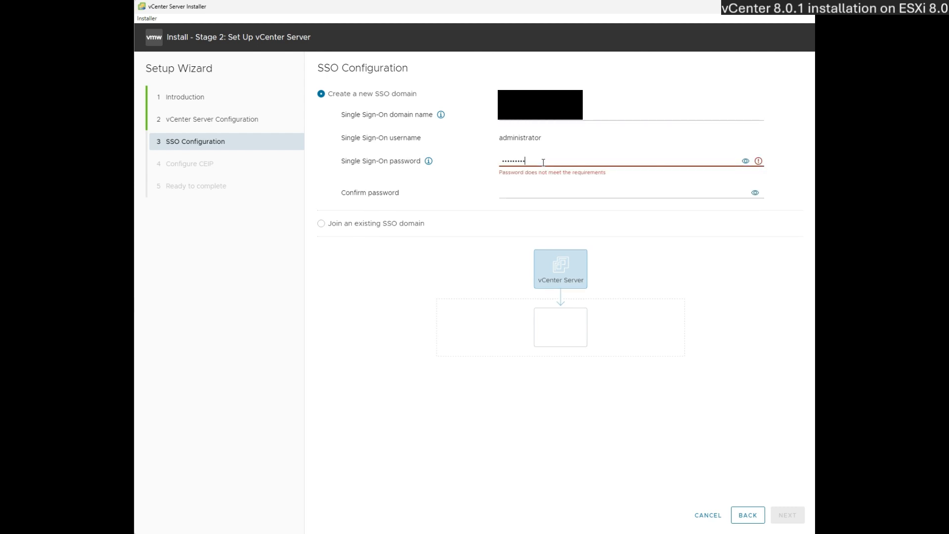
key("Tab")
key("Tab")
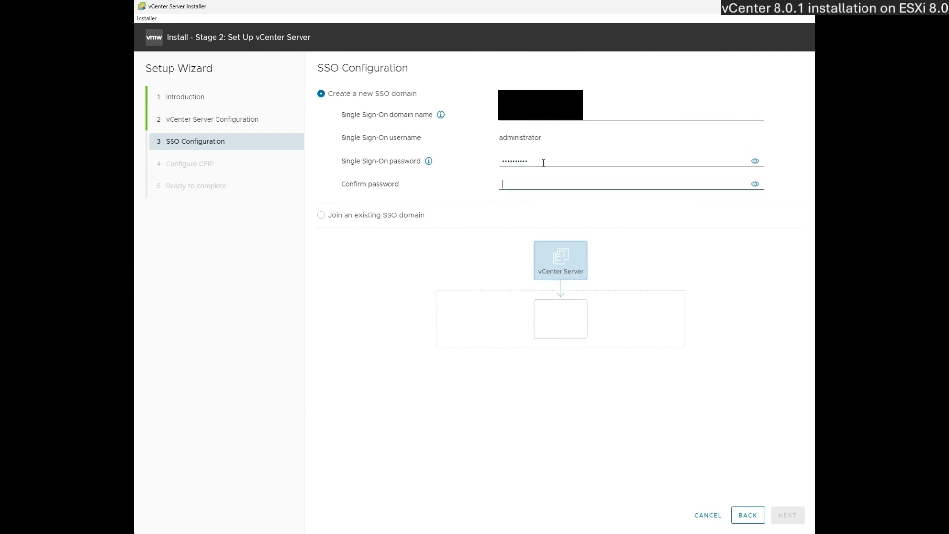
type("••••••••")
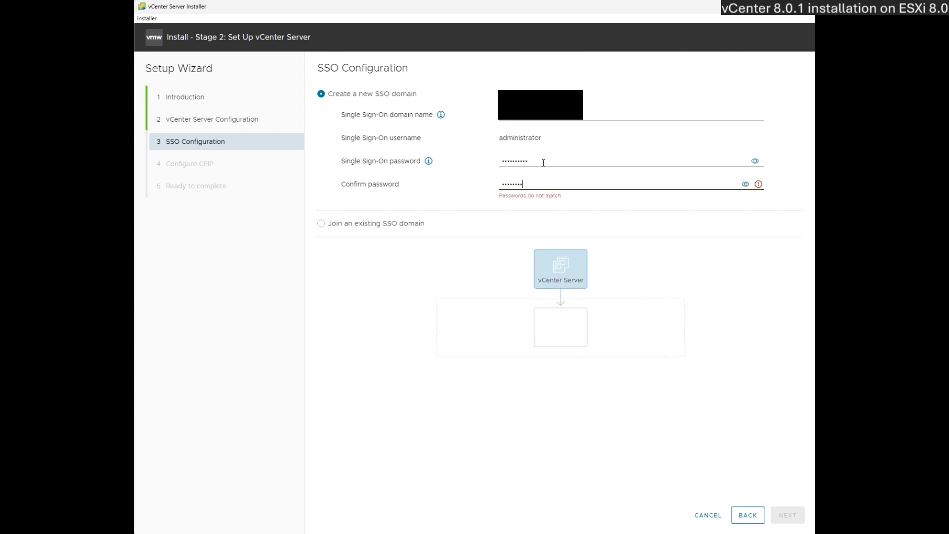
type("••")
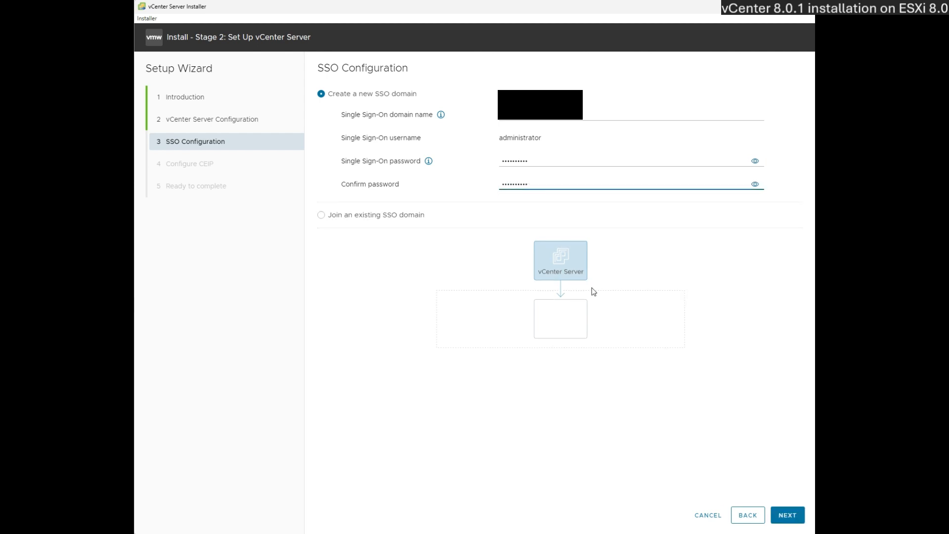
left_click(787, 517)
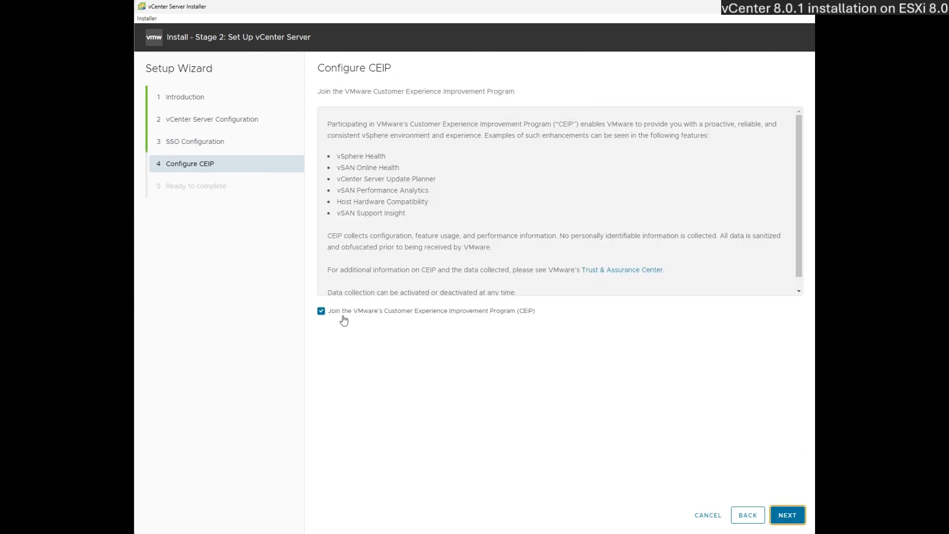
left_click(320, 311)
left_click(782, 517)
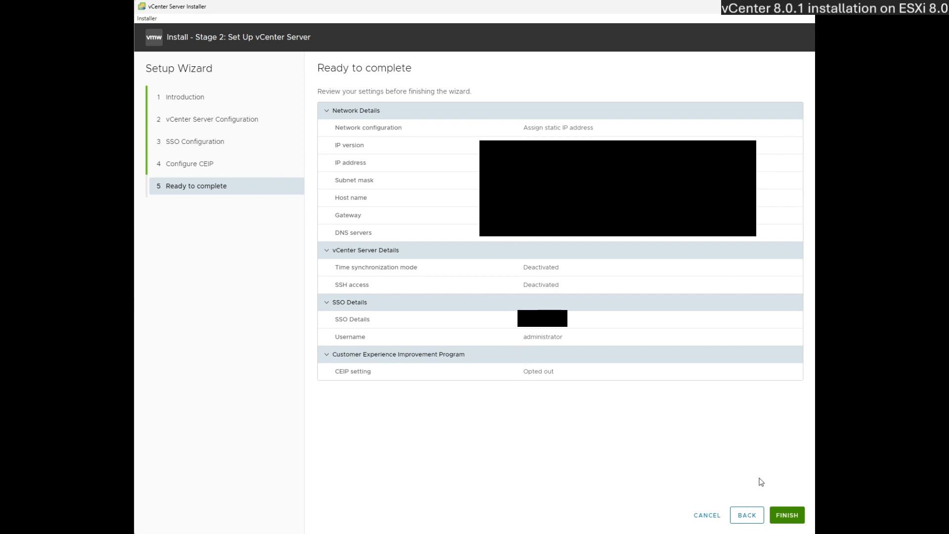
- Start the stage 2 setup, confirm the warning, and close the installer when Stage 2 completes
left_click(787, 514)
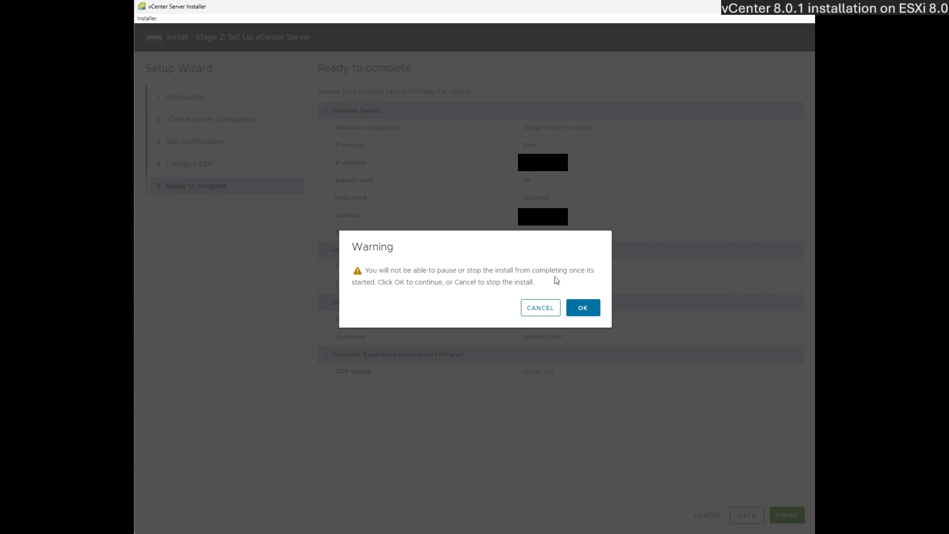
left_click(576, 310)
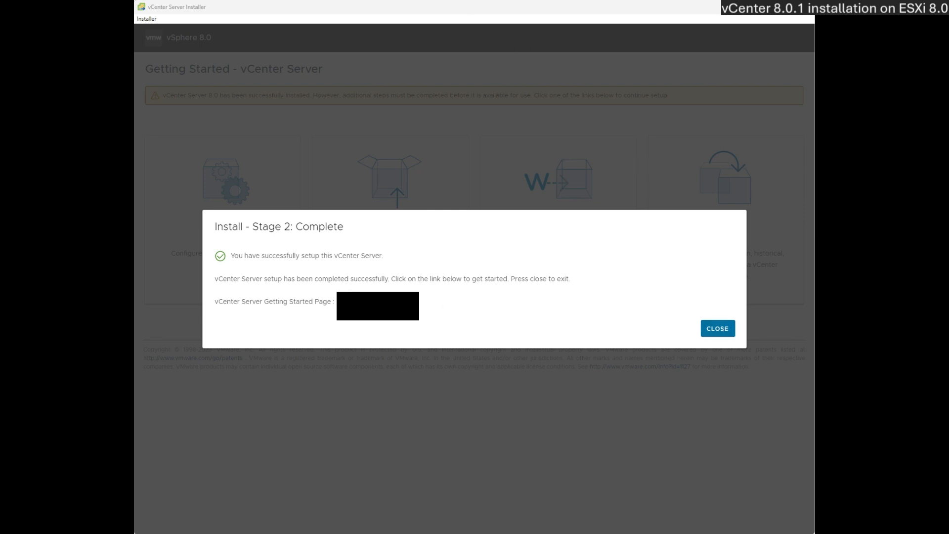
left_click(719, 330)
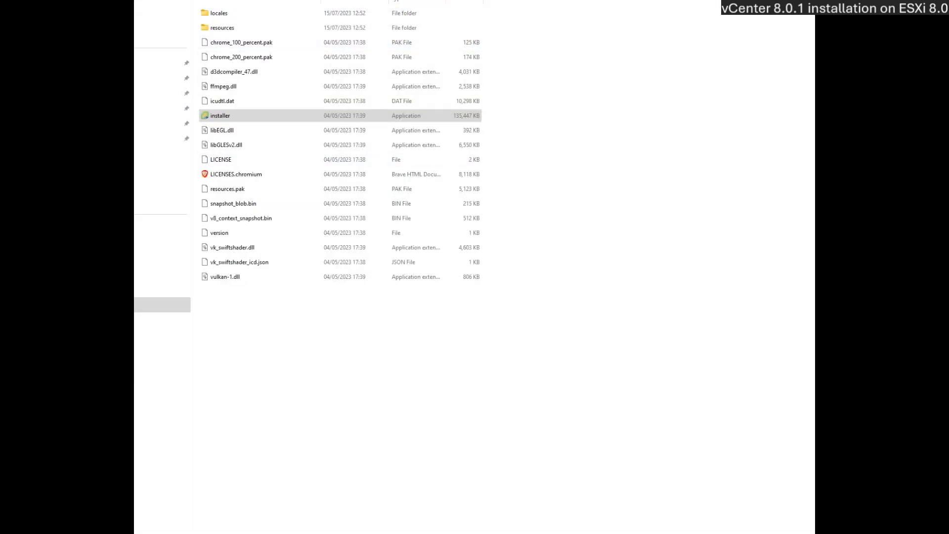